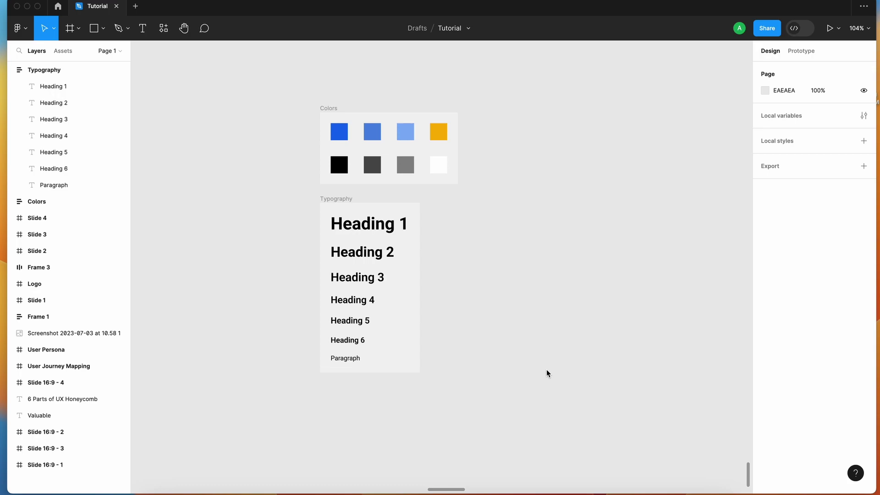
Generate color styles from all eight swatches in the Colors frame using the Styler plugin.
{"action": "left_click", "coordinate": [547, 374]}
{"action": "left_click", "coordinate": [327, 109]}
{"action": "key", "text": "Return"}
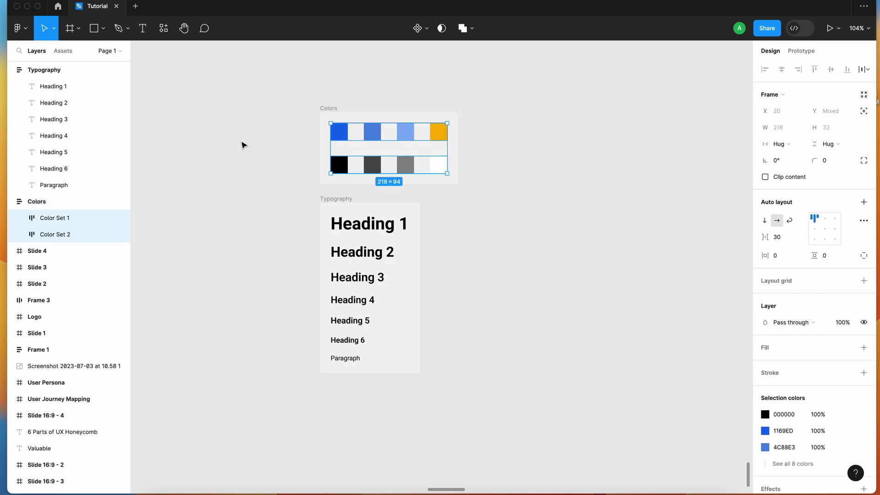
{"action": "key", "text": "Return"}
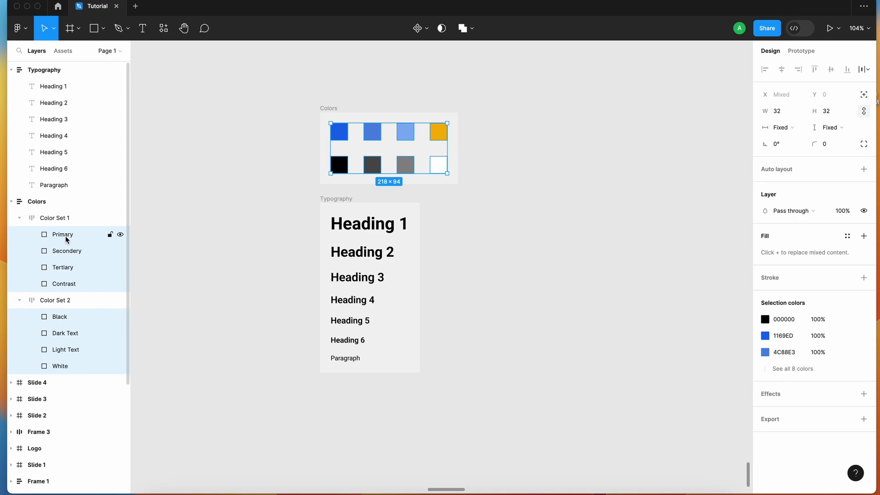
{"action": "left_click", "coordinate": [162, 29]}
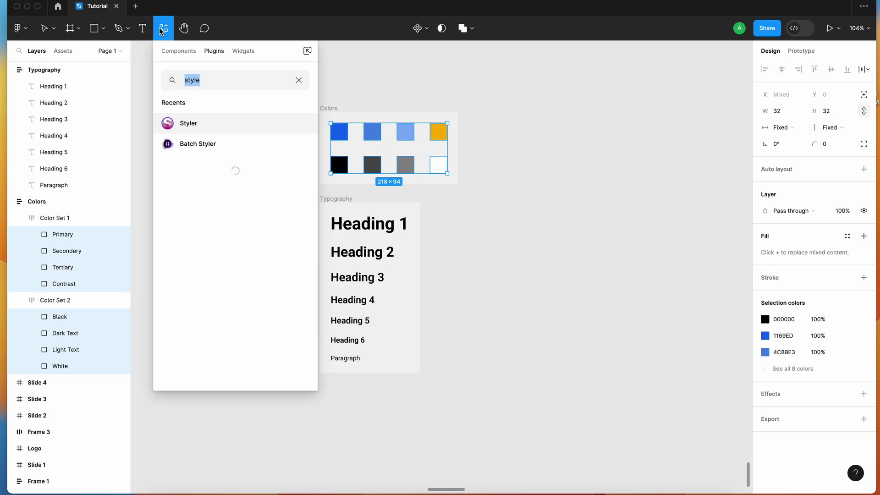
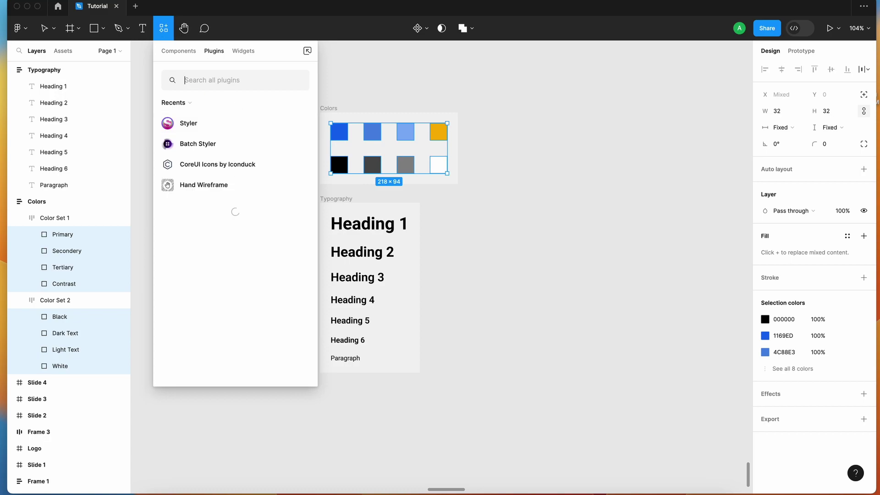
{"action": "type", "text": "sty"}
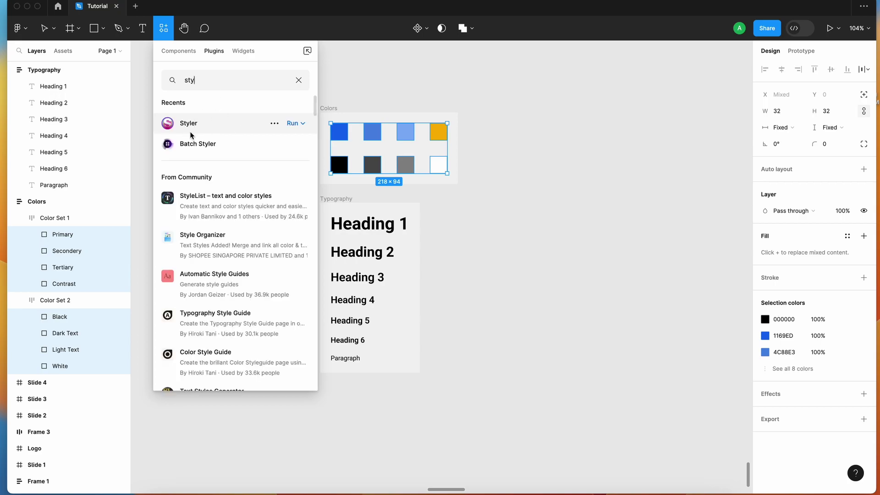
{"action": "left_click", "coordinate": [296, 125]}
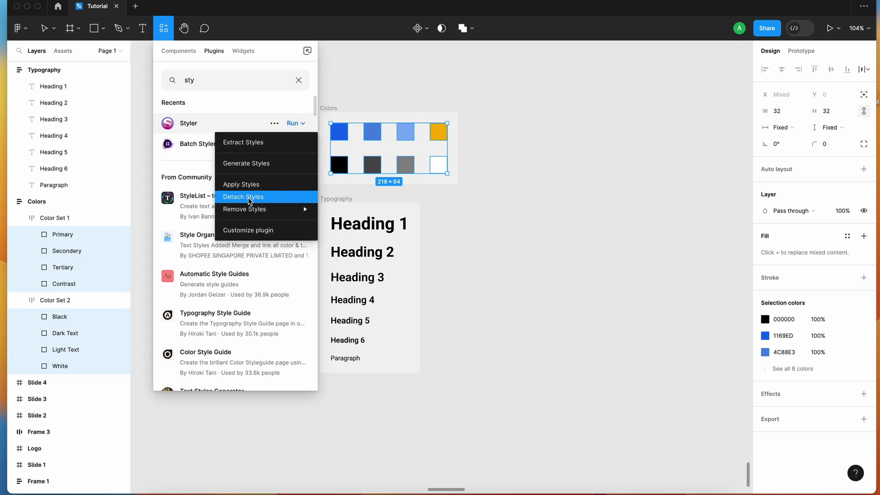
{"action": "mouse_move", "coordinate": [248, 215]}
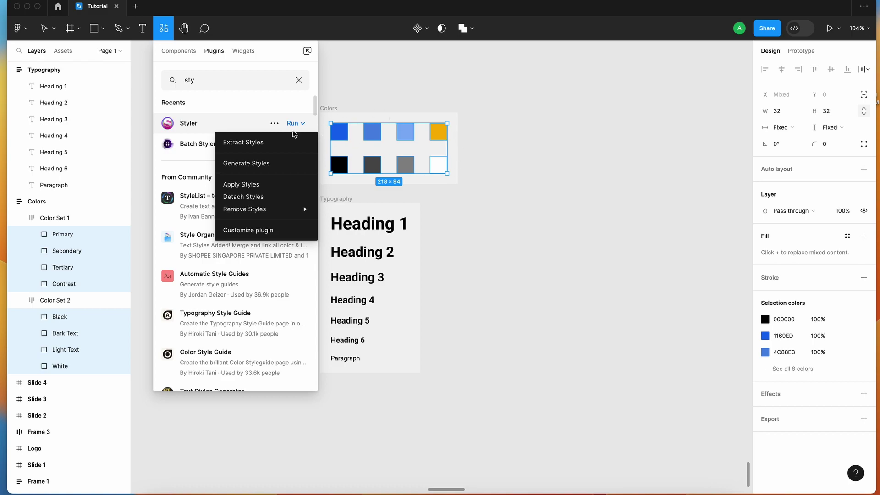
{"action": "left_click", "coordinate": [263, 164]}
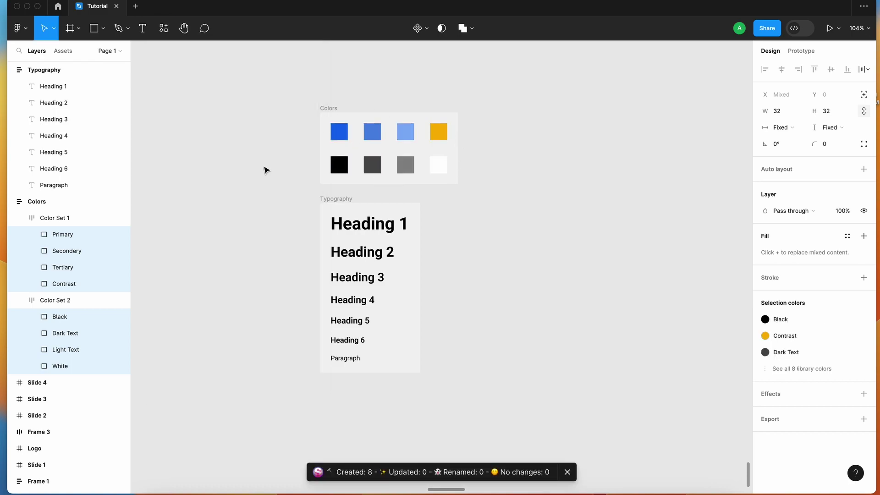
{"action": "left_click", "coordinate": [598, 197]}
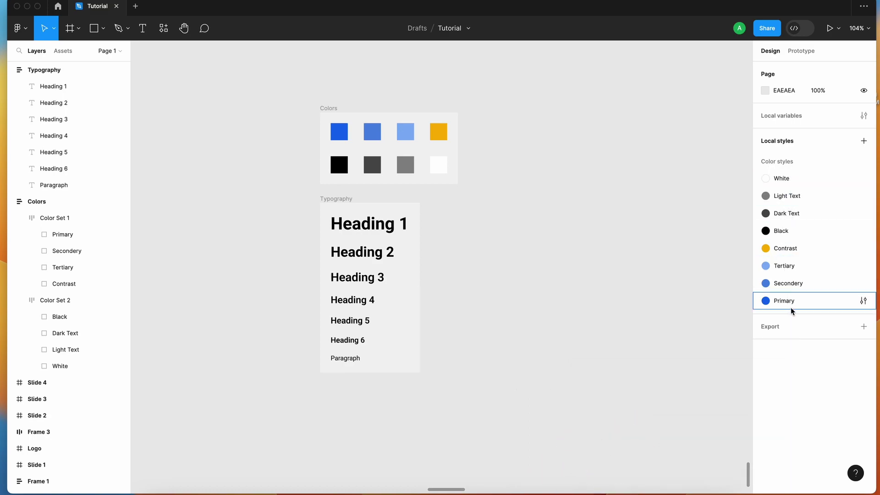
Generate text styles from all heading and paragraph layers in the Typography frame with Styler.
{"action": "left_click", "coordinate": [342, 199]}
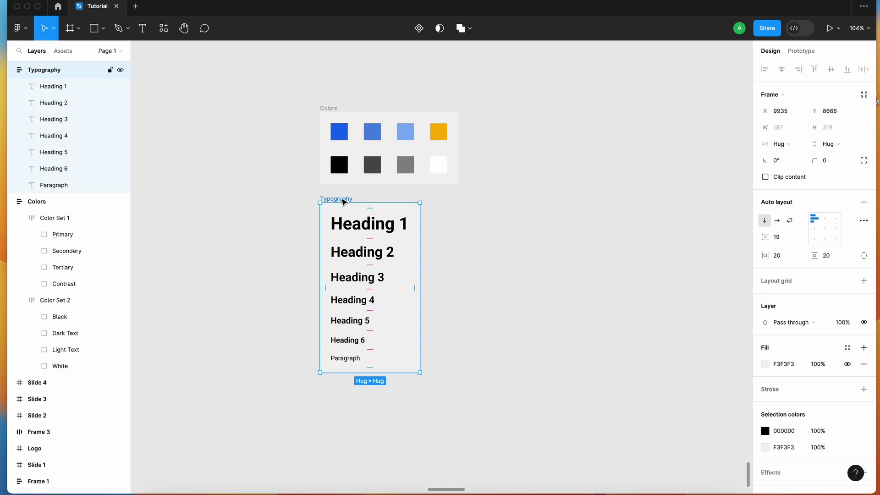
{"action": "key", "text": "Return"}
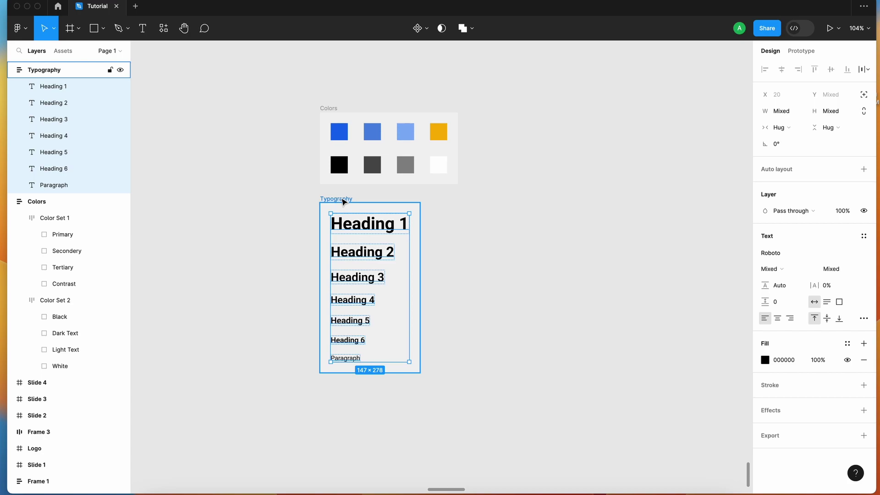
{"action": "left_click", "coordinate": [163, 28]}
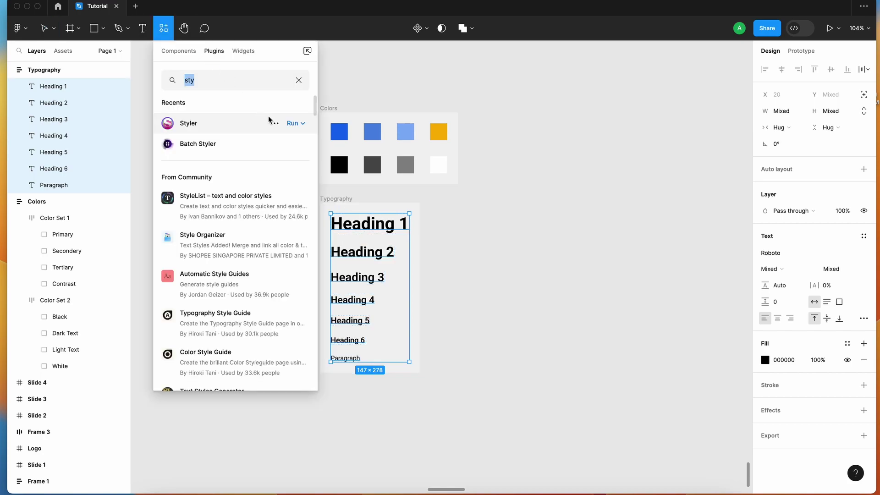
{"action": "left_click", "coordinate": [301, 124]}
{"action": "left_click", "coordinate": [258, 166]}
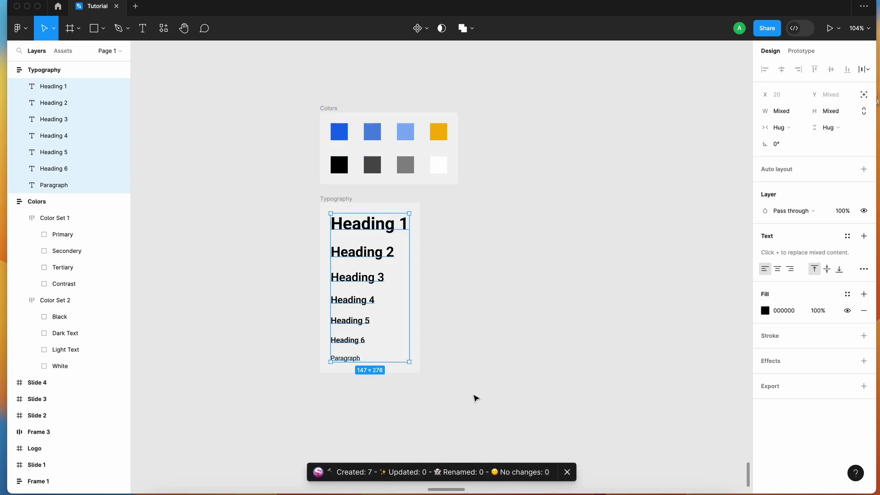
{"action": "left_click", "coordinate": [496, 357]}
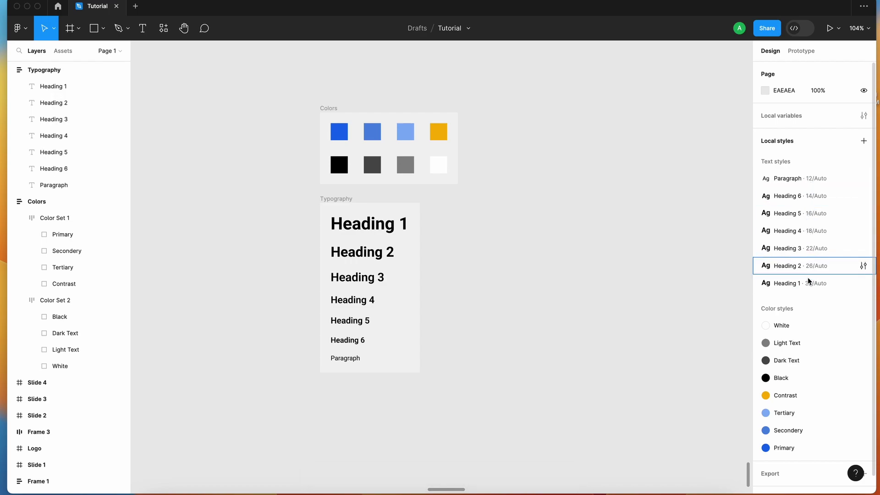
{"action": "left_click", "coordinate": [347, 138]}
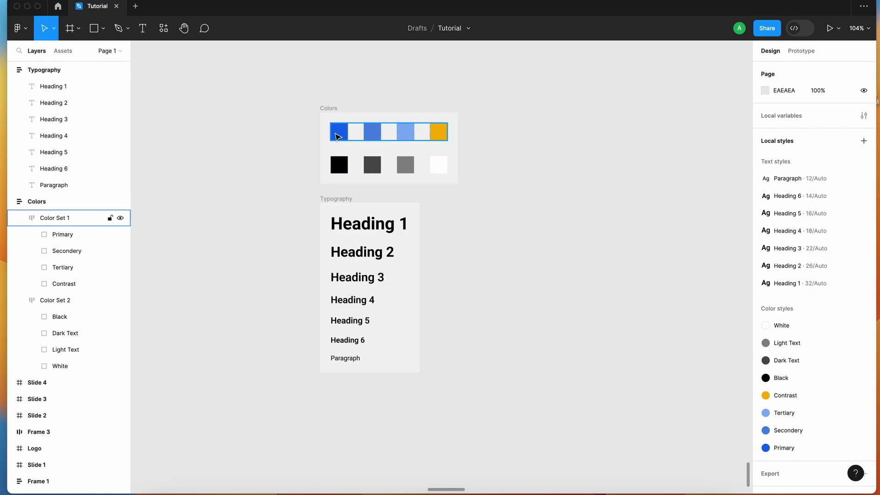
{"action": "left_click", "coordinate": [285, 108]}
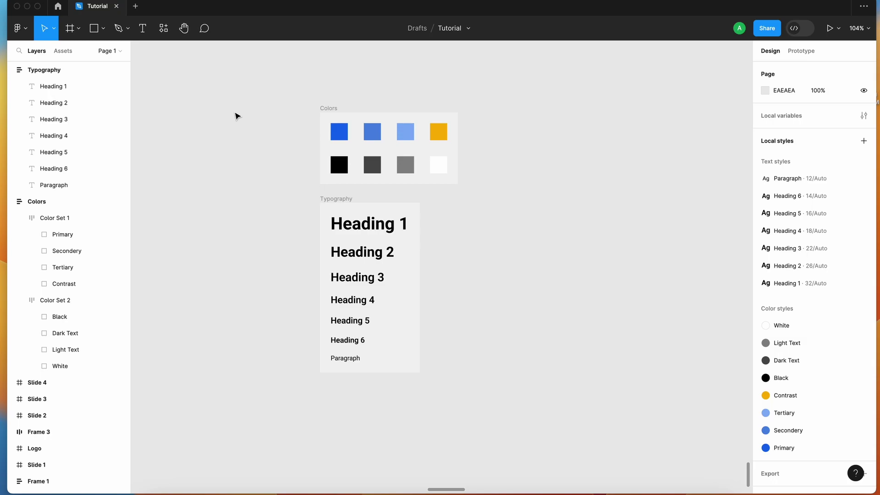
{"action": "left_click_drag", "start_coordinate": [289, 88], "coordinate": [538, 393]}
{"action": "left_click", "coordinate": [546, 370]}
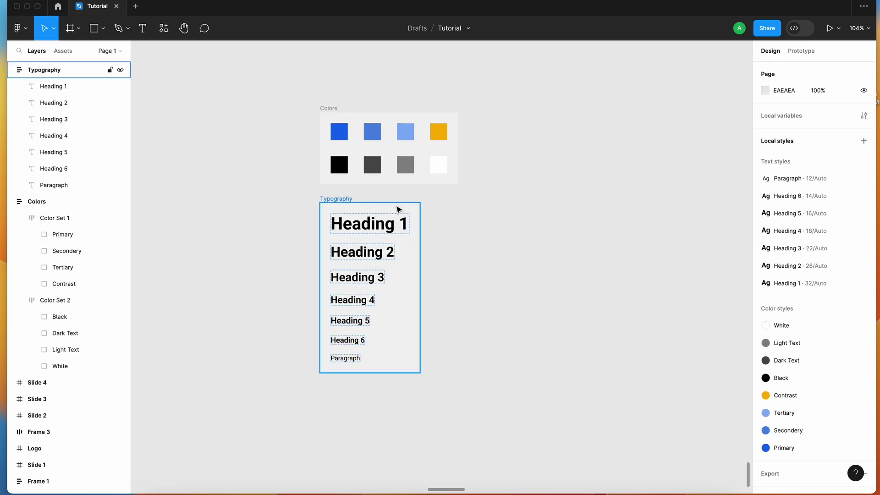
Examine the style applied to the Heading 1 text layer and the list of available text styles.
{"action": "left_click", "coordinate": [380, 229]}
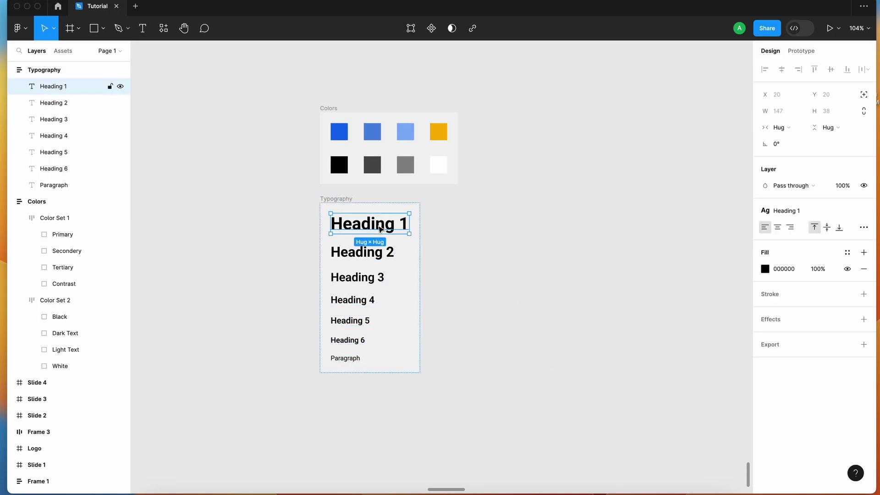
{"action": "left_click", "coordinate": [512, 232]}
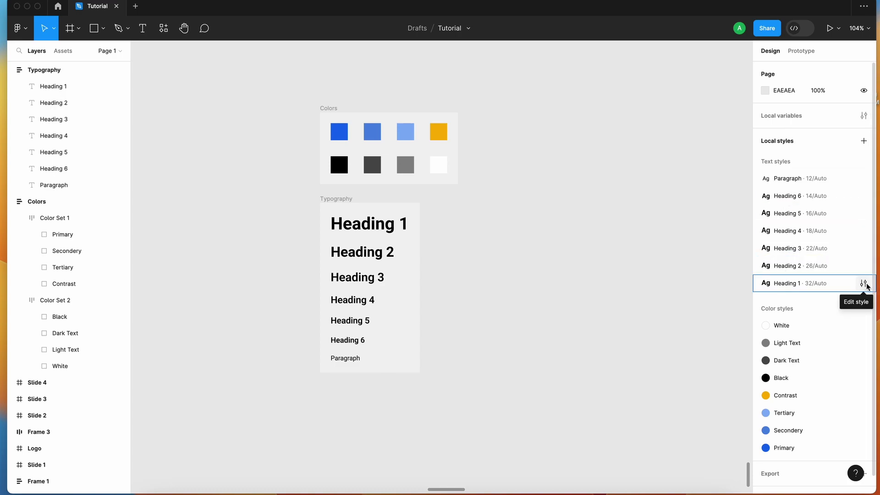
{"action": "left_click", "coordinate": [384, 229]}
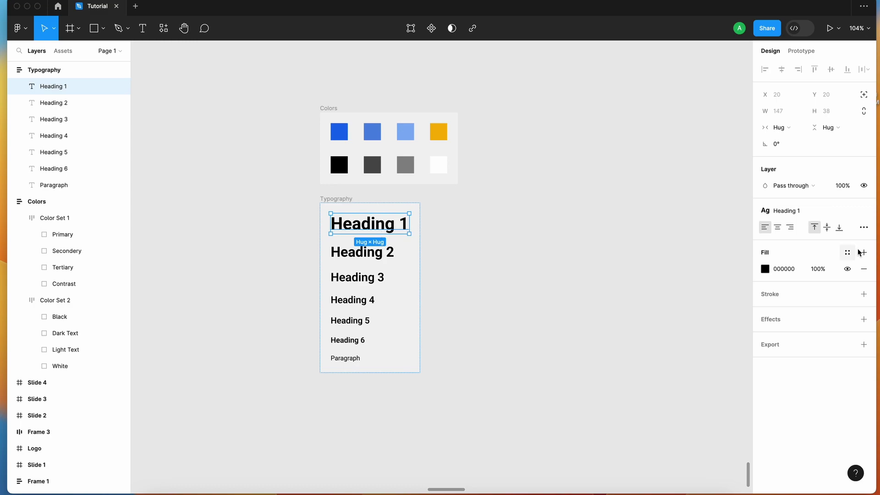
{"action": "left_click", "coordinate": [856, 212]}
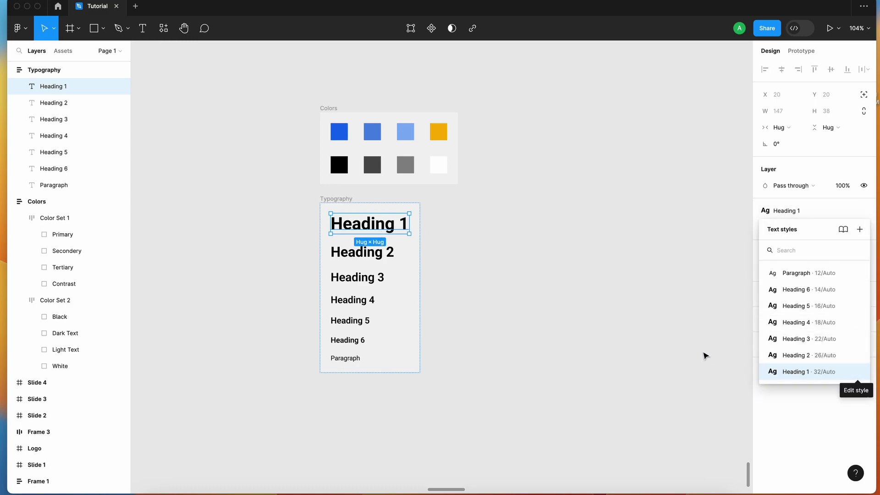
{"action": "left_click", "coordinate": [683, 361]}
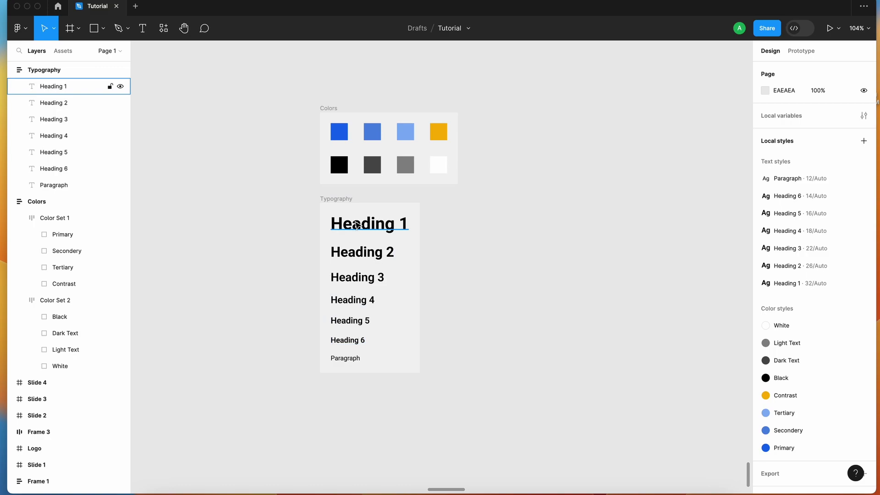
{"action": "left_click", "coordinate": [338, 200]}
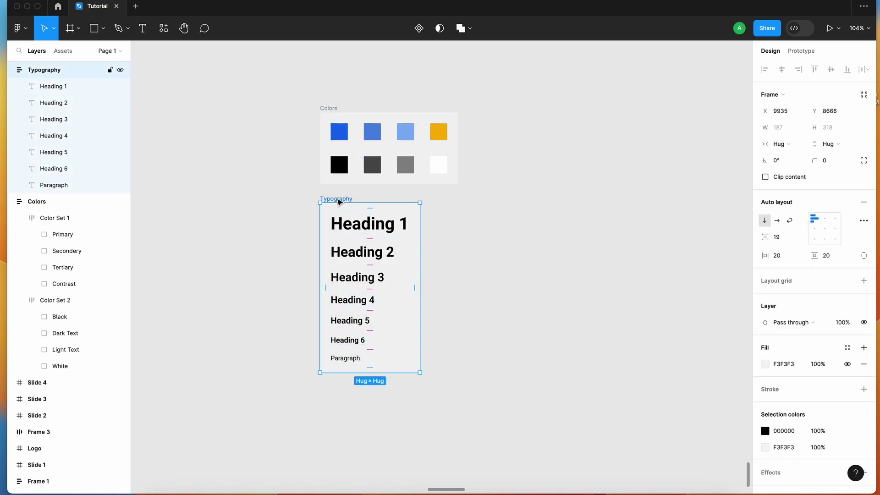
{"action": "left_click", "coordinate": [269, 215]}
Run the Batch Styler plugin and view its color style and text style lists.
{"action": "left_click", "coordinate": [163, 29]}
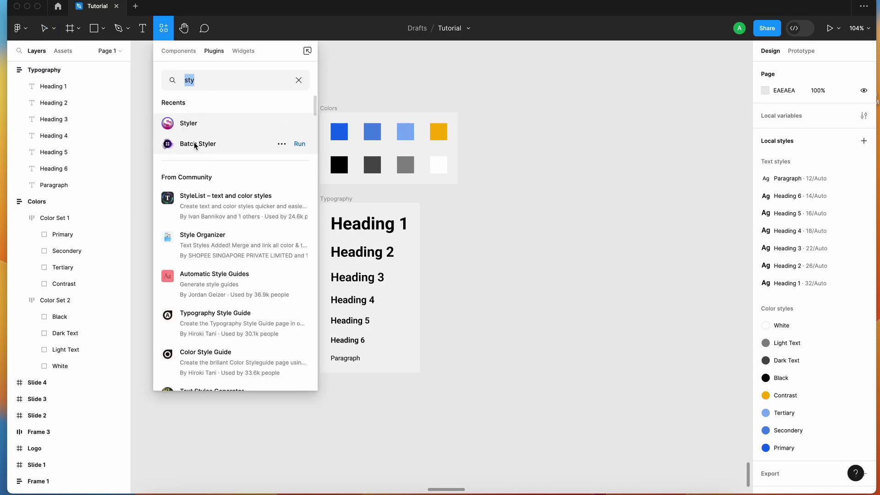
{"action": "left_click", "coordinate": [299, 144]}
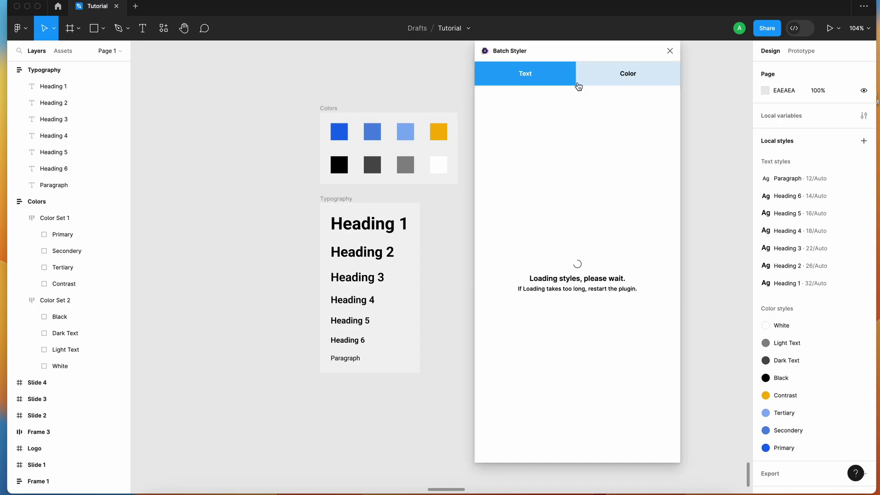
{"action": "left_click_drag", "start_coordinate": [541, 51], "coordinate": [527, 54]}
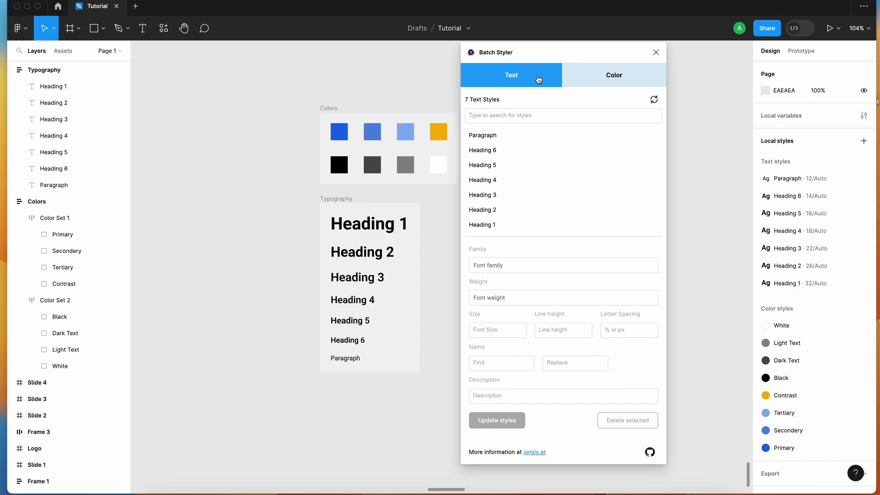
{"action": "left_click", "coordinate": [610, 84]}
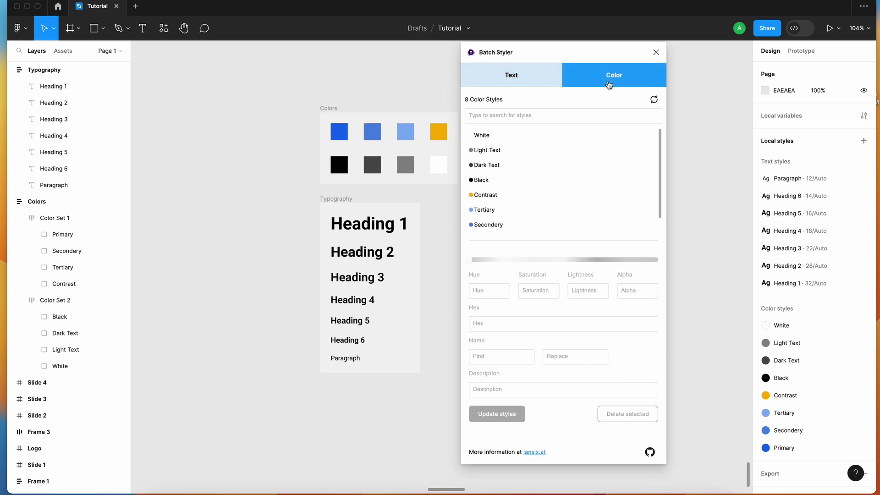
{"action": "left_click", "coordinate": [519, 81]}
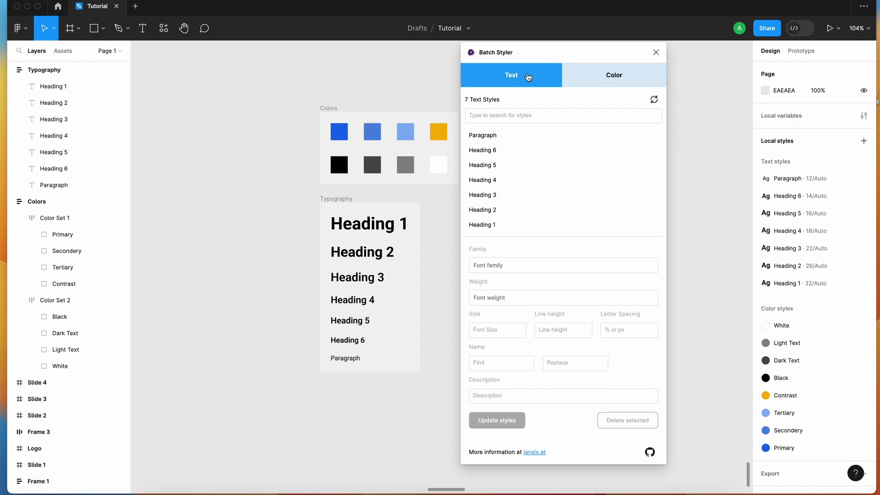
Inspect the font properties of the Paragraph, Heading 6 and Heading 5 styles in Batch Styler.
{"action": "left_click", "coordinate": [491, 135]}
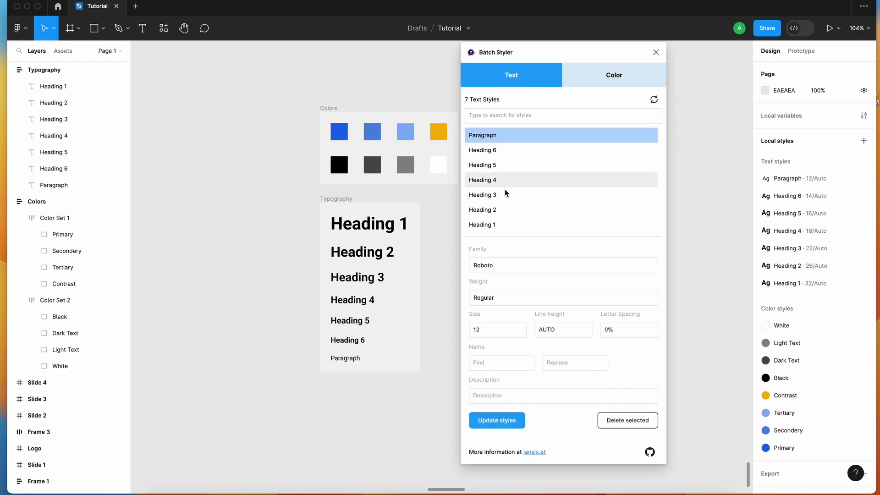
{"action": "left_click", "coordinate": [493, 151]}
{"action": "left_click", "coordinate": [491, 166]}
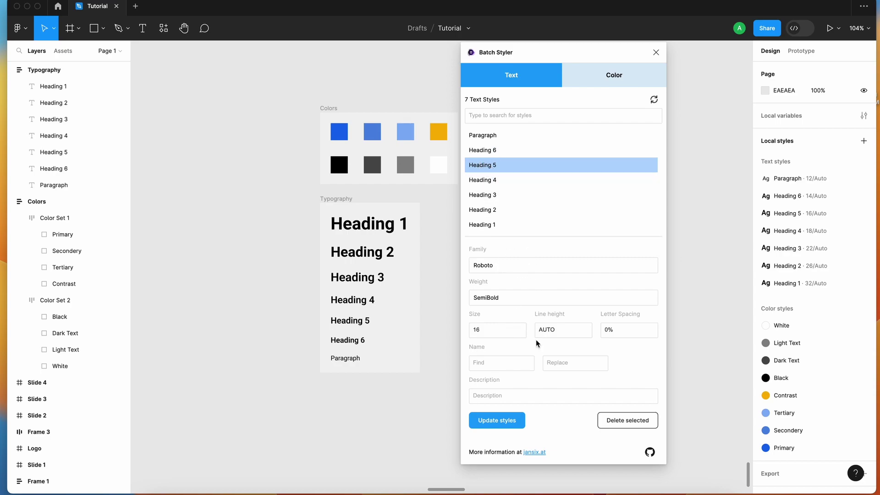
Set the font family of all seven text styles, Paragraph through Heading 1, to Lato and update the styles.
{"action": "left_click", "coordinate": [491, 137]}
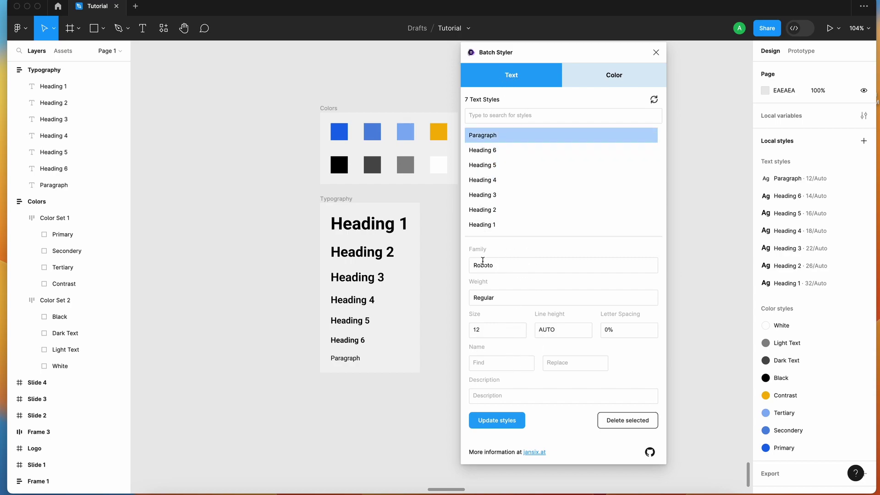
{"action": "left_click", "coordinate": [486, 226], "text": "shift"}
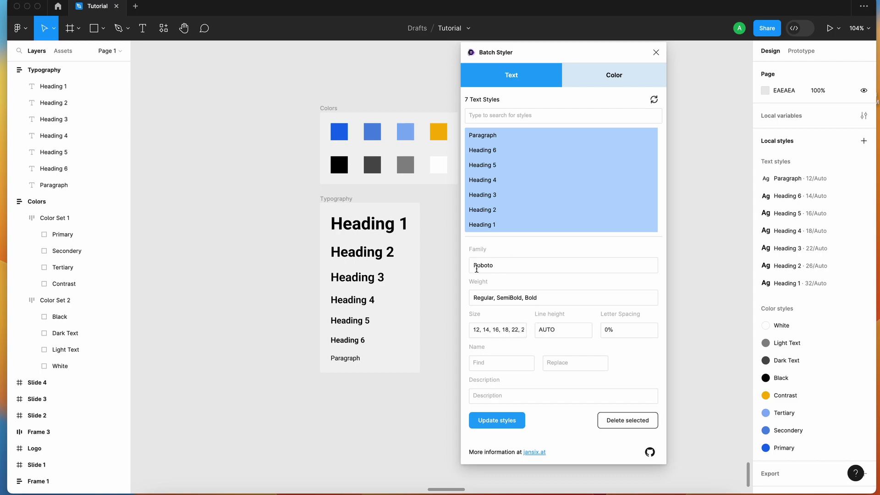
{"action": "left_click", "coordinate": [501, 266]}
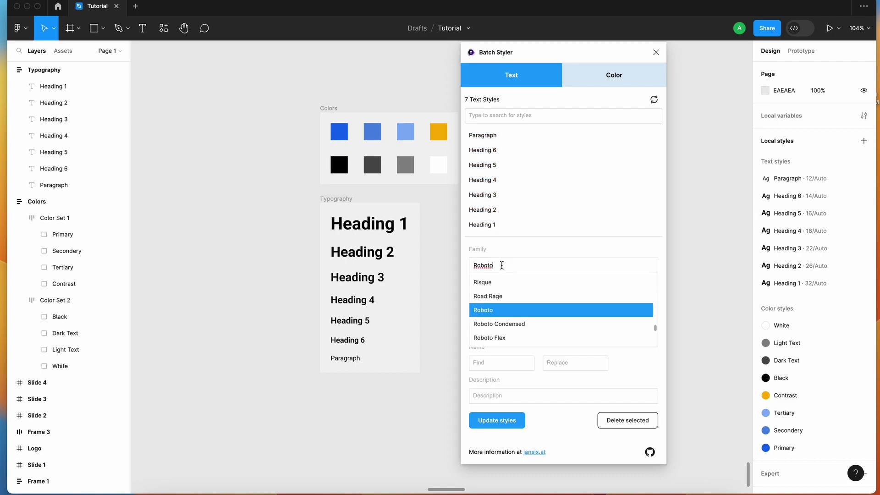
{"action": "key", "text": "BackSpace"}
{"action": "key", "text": "BackSpace"}
{"action": "key", "text": "BackSpace"}
{"action": "key", "text": "BackSpace"}
{"action": "key", "text": "BackSpace"}
{"action": "key", "text": "BackSpace"}
{"action": "type", "text": "la"}
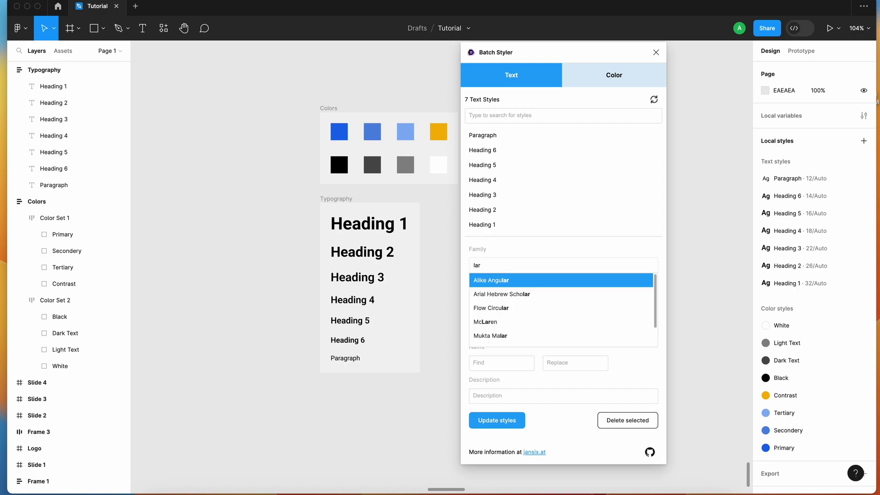
{"action": "type", "text": "to"}
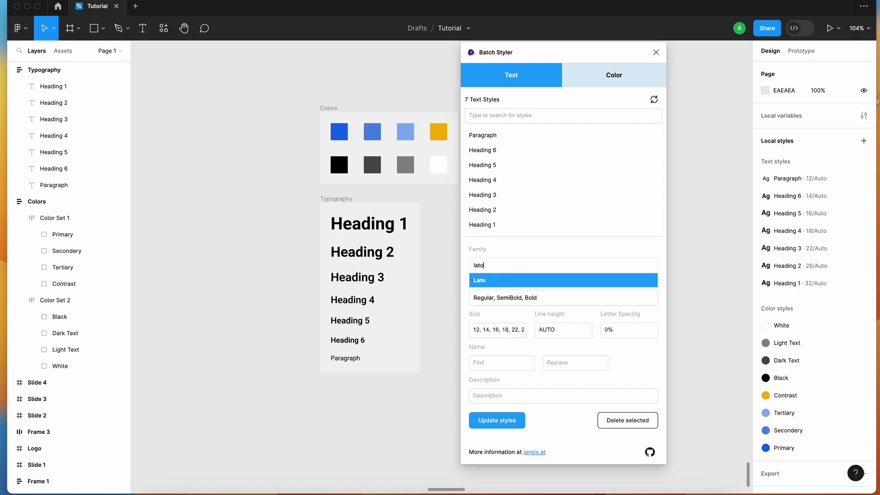
{"action": "left_click", "coordinate": [530, 280]}
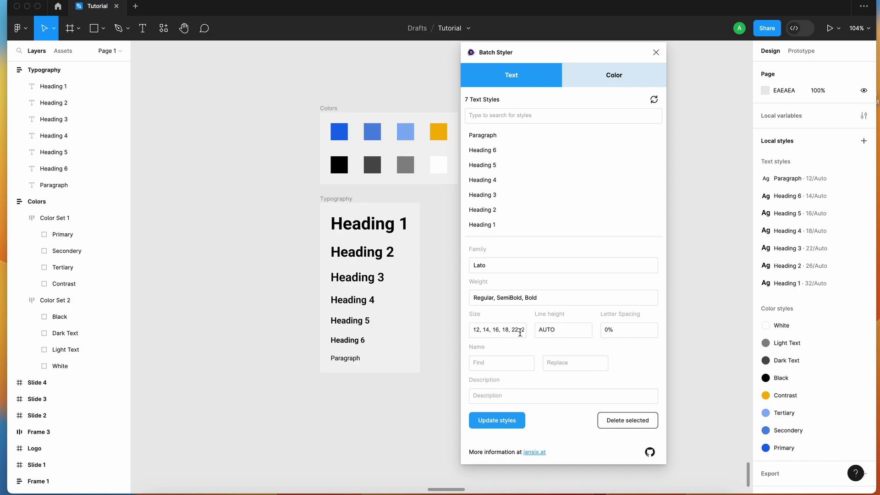
{"action": "left_click", "coordinate": [510, 424]}
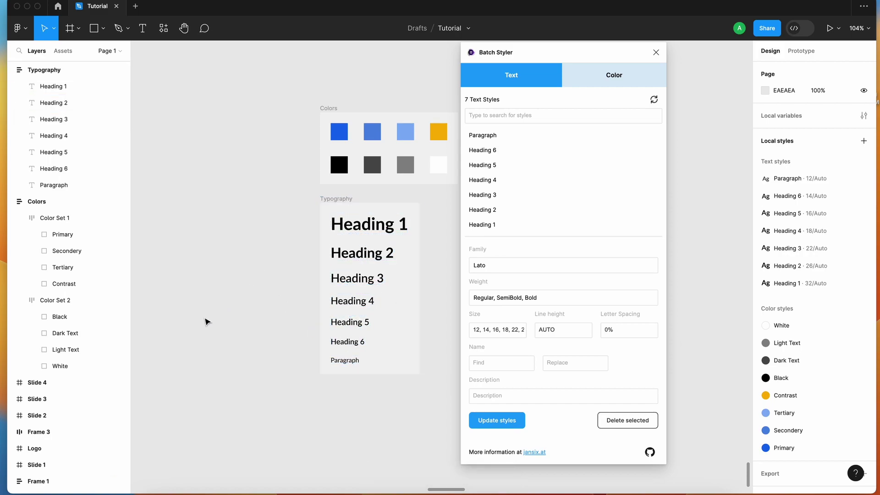
Add a text layer reading "Lorem" beside the Typography frame and detach its Heading 1 style to reveal the font properties.
{"action": "key", "text": "t"}
{"action": "left_click", "coordinate": [185, 345]}
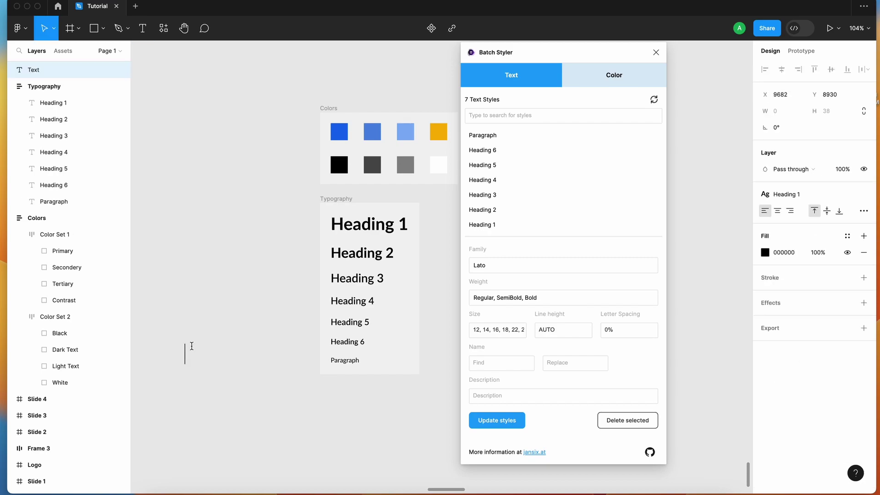
{"action": "type", "text": "Lorem"}
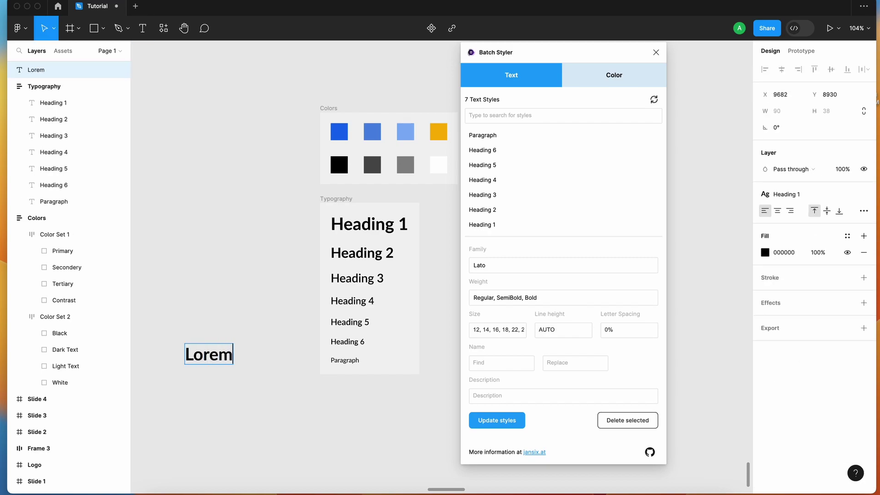
{"action": "key", "text": "Escape"}
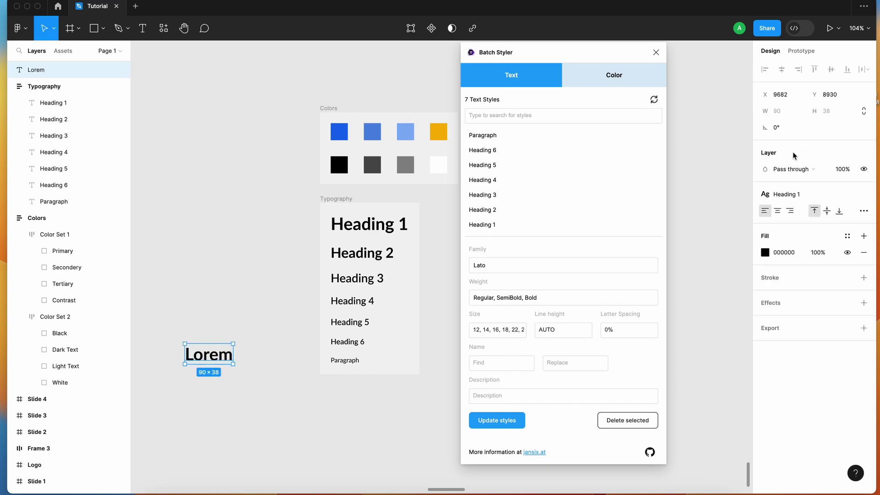
{"action": "left_click", "coordinate": [864, 193]}
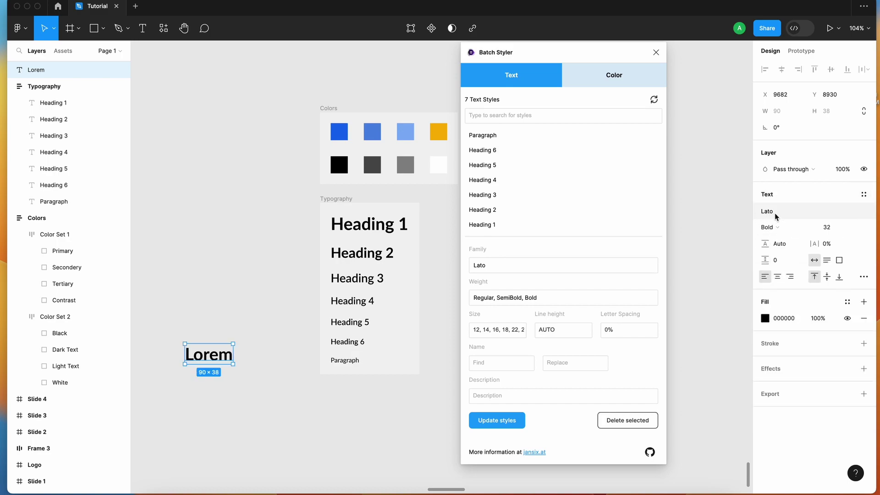
Delete the Lorem text layer from the canvas.
{"action": "left_click", "coordinate": [219, 304]}
{"action": "left_click", "coordinate": [222, 361]}
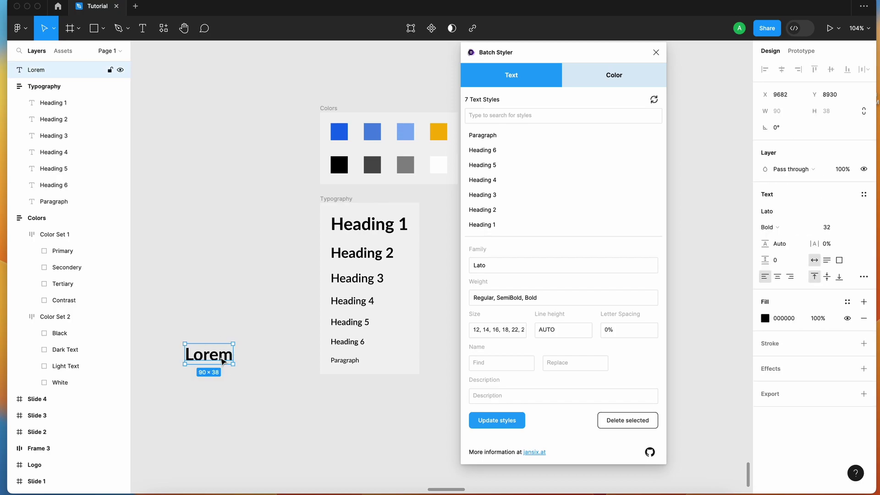
{"action": "key", "text": "Delete"}
Examine the combined hex values of the color styles Light Text through Secondery in Batch Styler.
{"action": "left_click", "coordinate": [618, 76]}
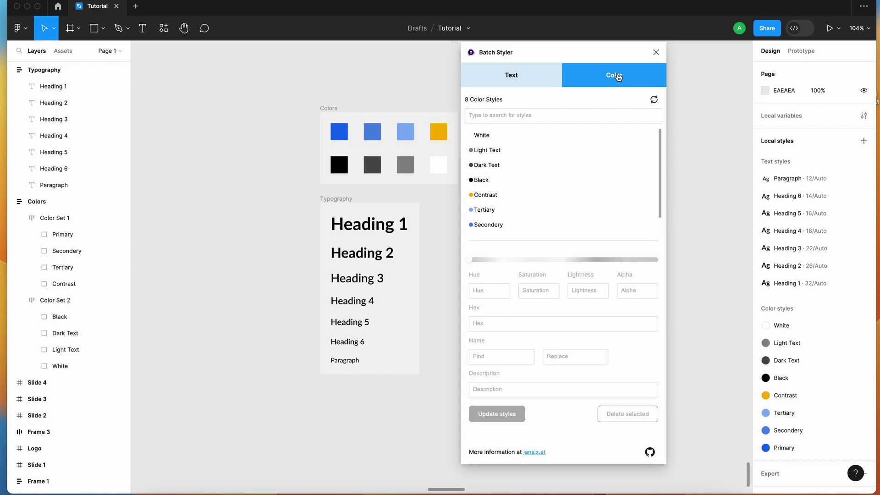
{"action": "left_click", "coordinate": [502, 152]}
{"action": "left_click", "coordinate": [507, 227], "text": "shift"}
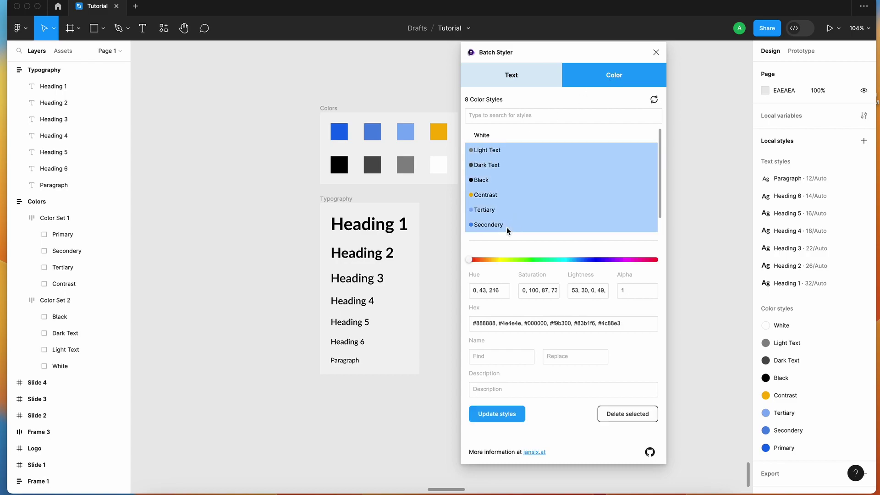
{"action": "double_click", "coordinate": [487, 323]}
{"action": "double_click", "coordinate": [510, 323]}
{"action": "double_click", "coordinate": [544, 323]}
{"action": "double_click", "coordinate": [564, 323]}
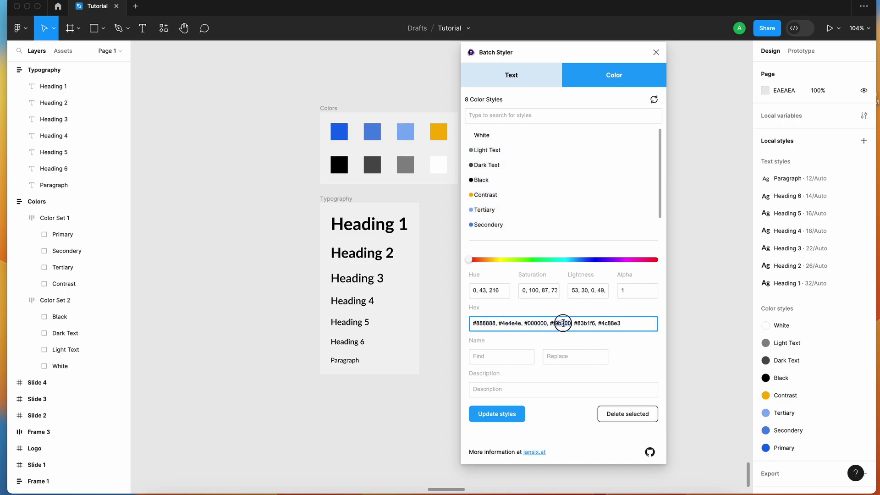
{"action": "double_click", "coordinate": [583, 324]}
{"action": "double_click", "coordinate": [613, 323]}
Set the hue of the color styles Light Text through Secondery to 212 and update the styles.
{"action": "left_click_drag", "start_coordinate": [474, 264], "coordinate": [591, 267]}
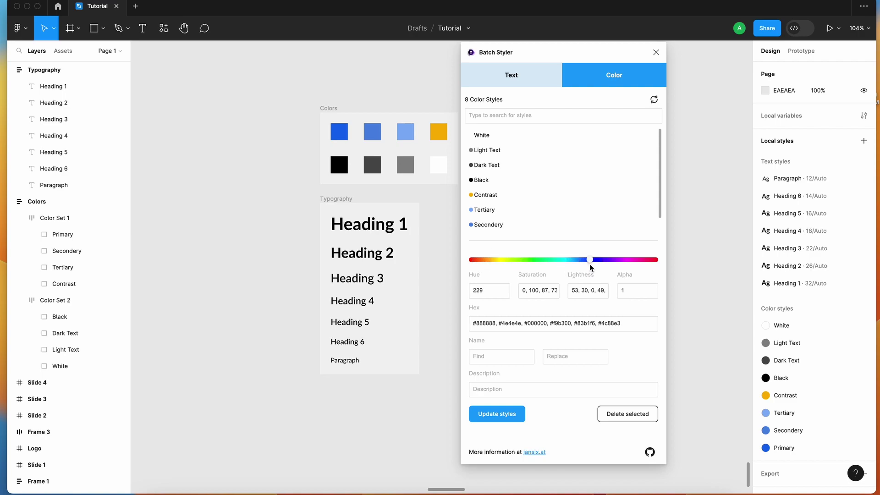
{"action": "left_click", "coordinate": [529, 150]}
{"action": "left_click", "coordinate": [510, 225], "text": "shift"}
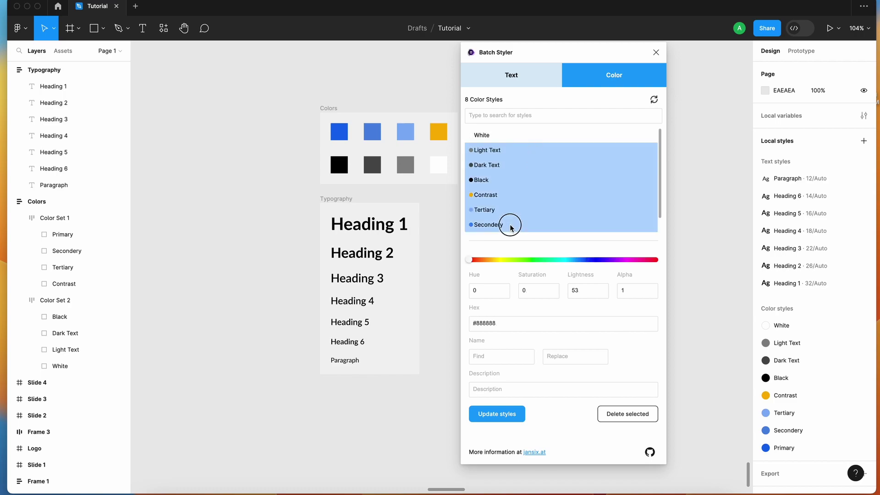
{"action": "left_click_drag", "start_coordinate": [541, 263], "coordinate": [581, 260]}
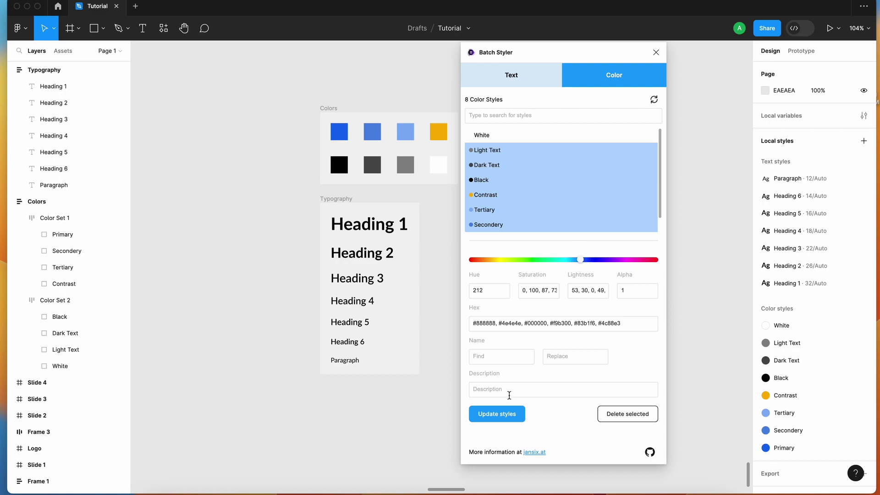
{"action": "left_click", "coordinate": [504, 411]}
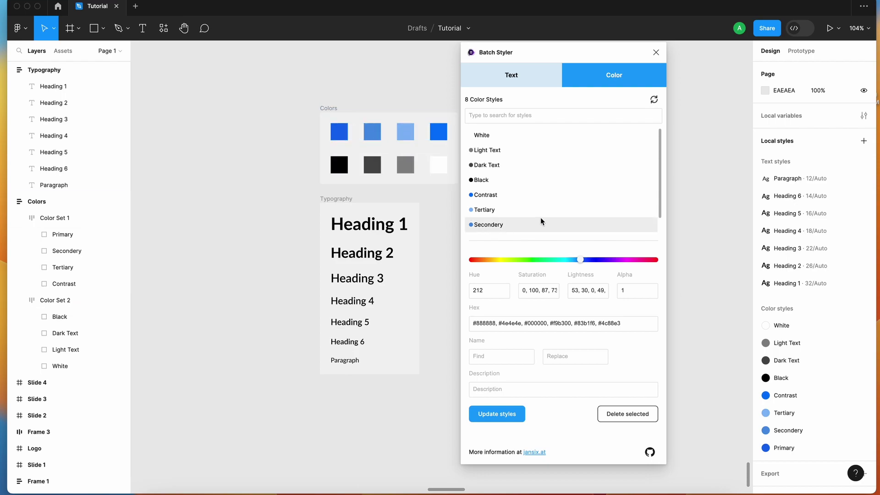
Batch-update the color styles White through Secondery with White's hex value changed to #ccc, then close Batch Styler.
{"action": "left_click", "coordinate": [508, 223]}
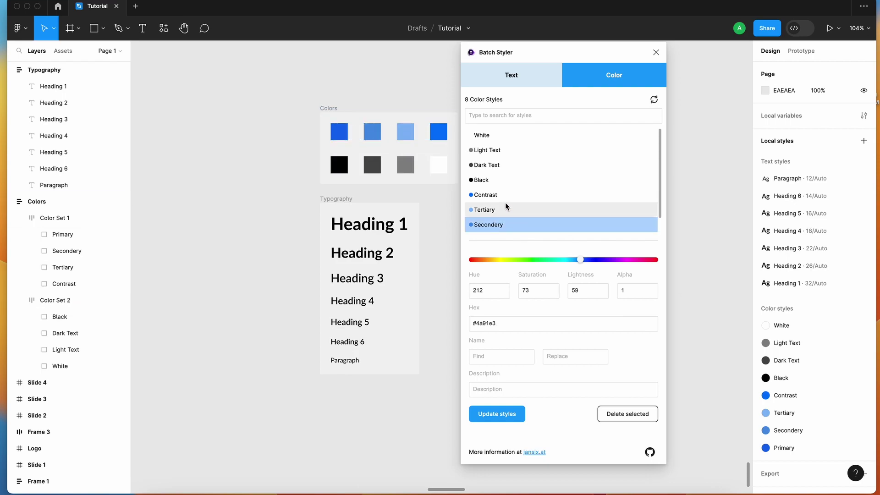
{"action": "left_click", "coordinate": [495, 150]}
{"action": "left_click", "coordinate": [493, 133]}
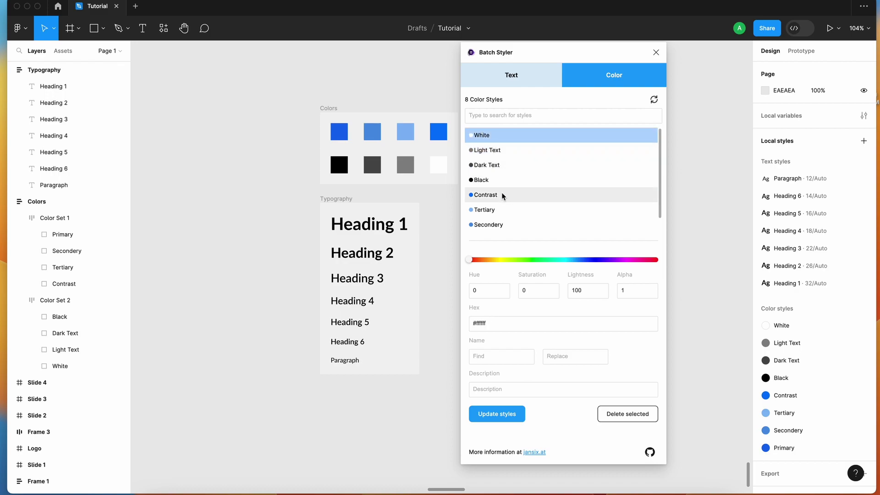
{"action": "left_click", "coordinate": [501, 224], "text": "shift"}
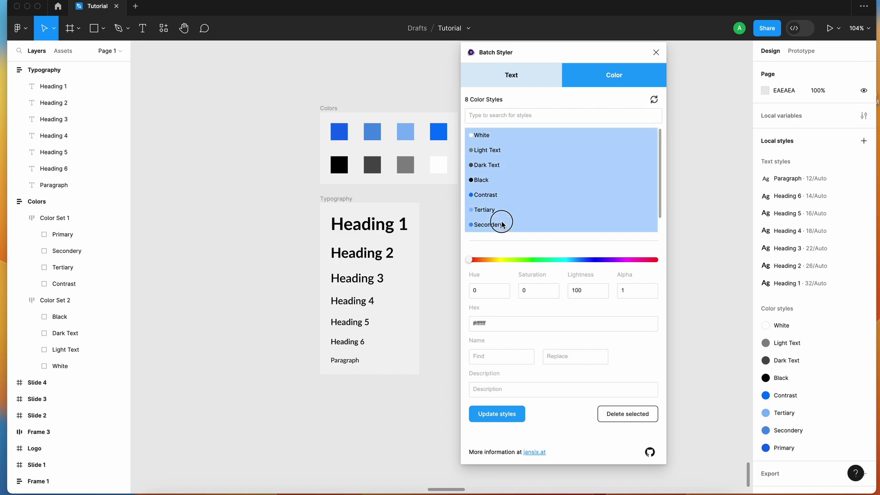
{"action": "double_click", "coordinate": [482, 323]}
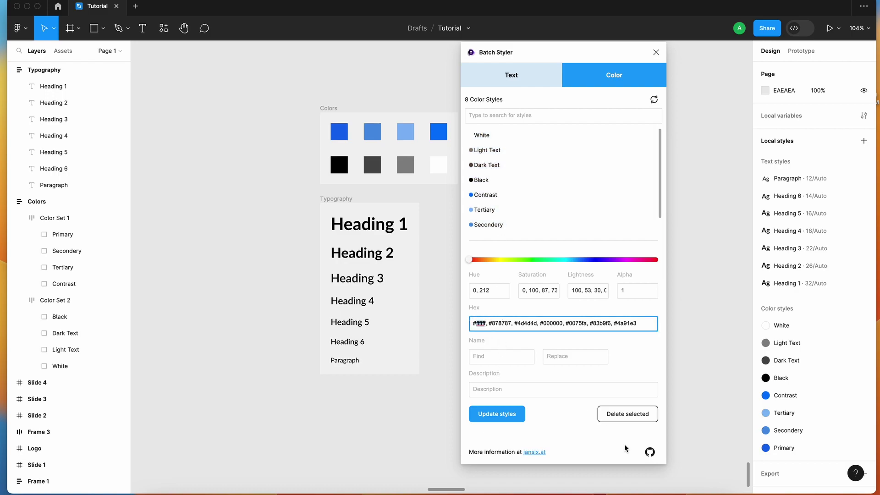
{"action": "type", "text": "#"}
{"action": "key", "text": "BackSpace"}
{"action": "type", "text": "ccc"}
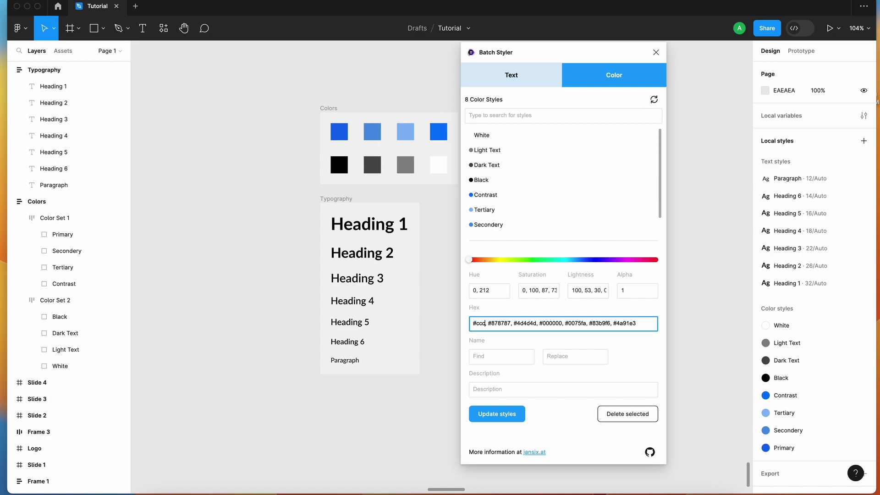
{"action": "left_click", "coordinate": [501, 414]}
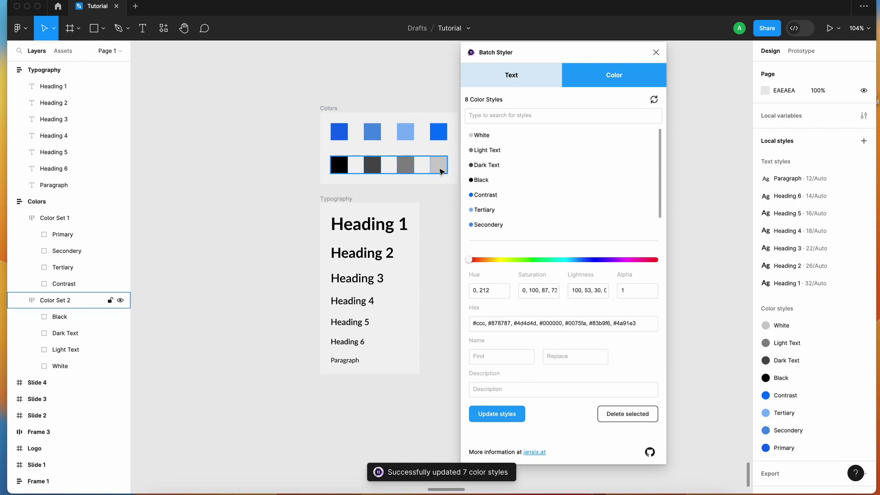
{"action": "left_click", "coordinate": [482, 135]}
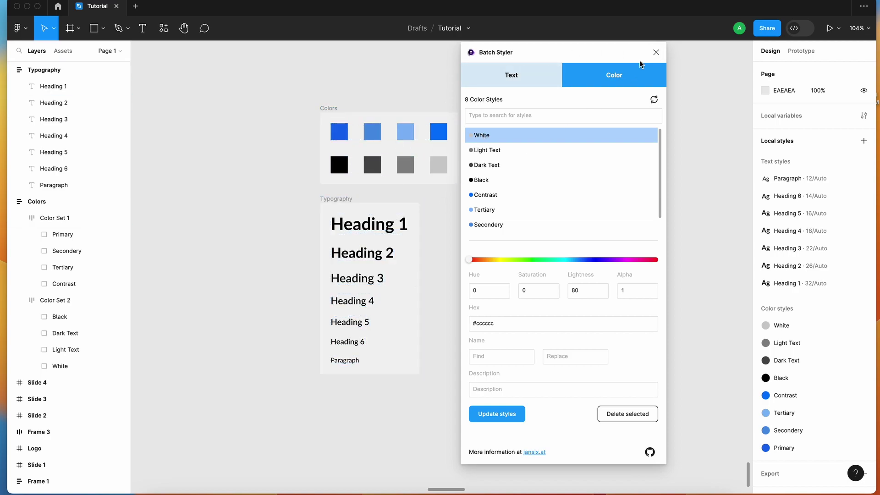
{"action": "left_click", "coordinate": [656, 53]}
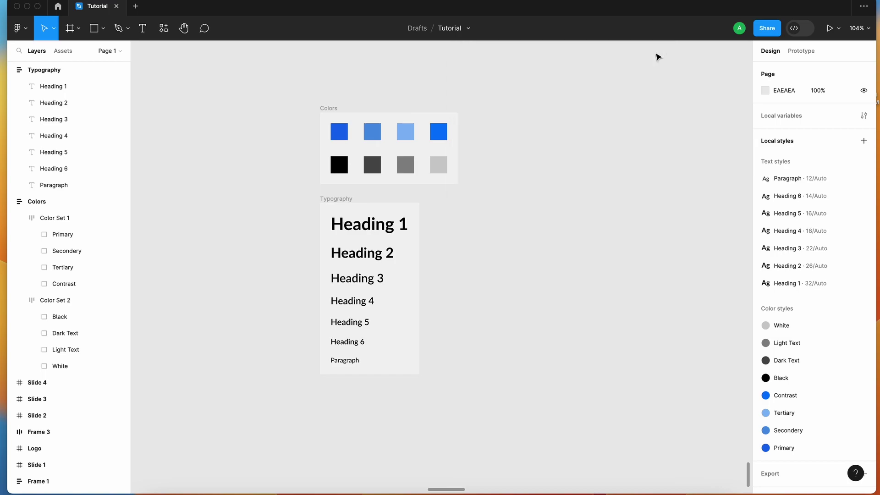